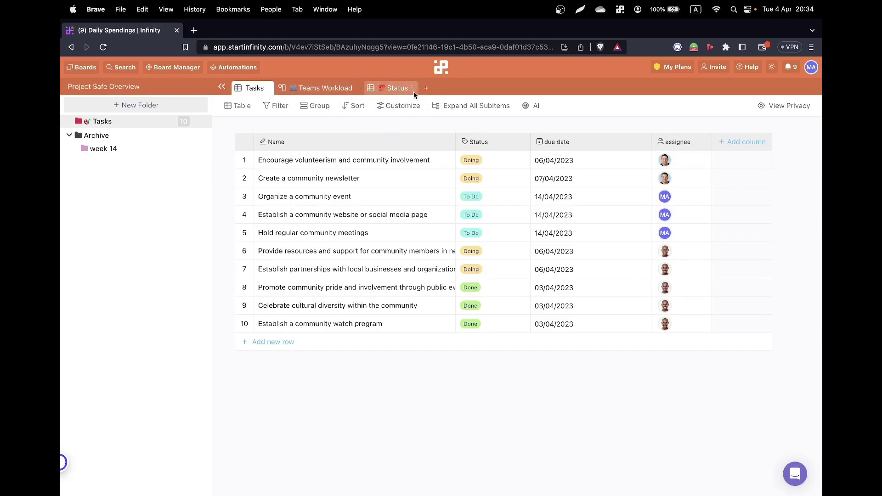
# - In the Status view, move "Organize a community event" and "Hold regular community meetings" together into the Doing group
pyautogui.click(372, 89)
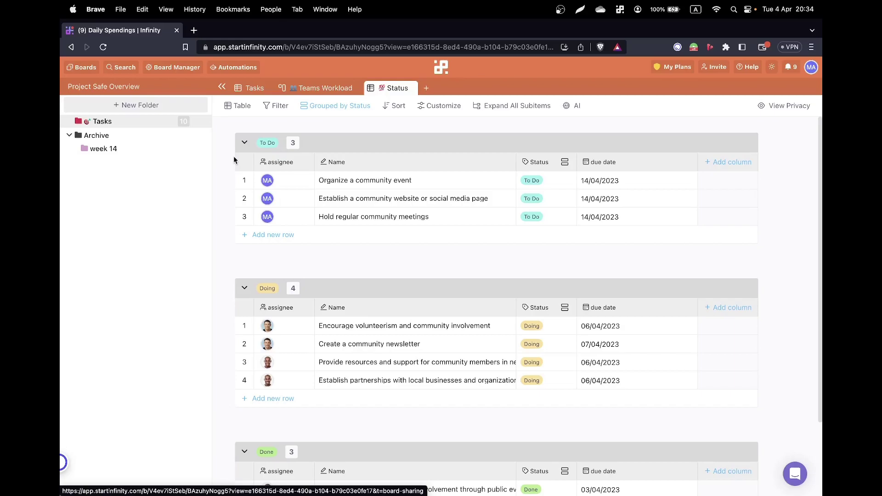
pyautogui.click(542, 182)
pyautogui.click(536, 181)
pyautogui.click(540, 193)
pyautogui.click(542, 198)
pyautogui.click(244, 182)
pyautogui.click(244, 217)
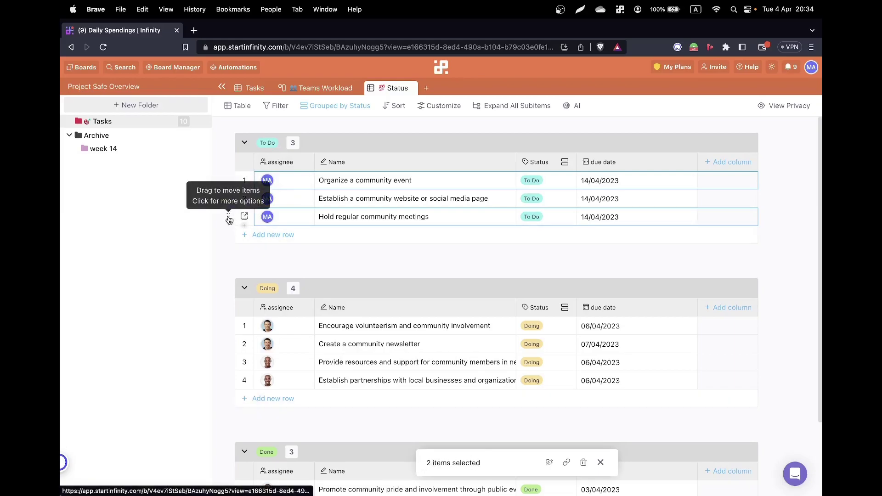
pyautogui.moveTo(229, 220); pyautogui.dragTo(235, 321)
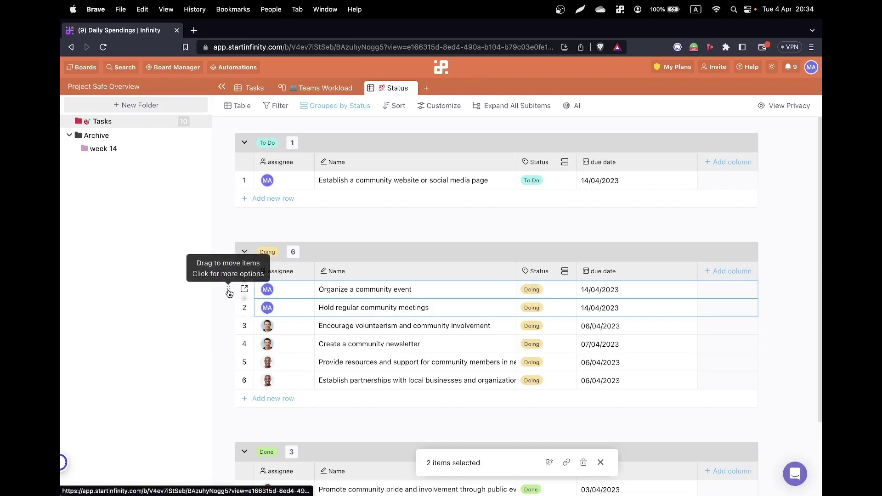
# - Return the two selected community tasks to the To Do group and clear the selection
pyautogui.moveTo(229, 293); pyautogui.dragTo(233, 188)
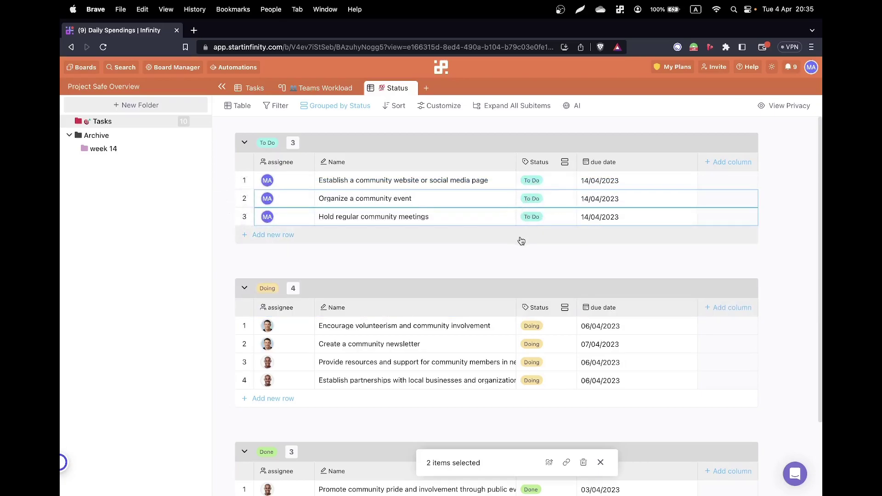
pyautogui.click(602, 463)
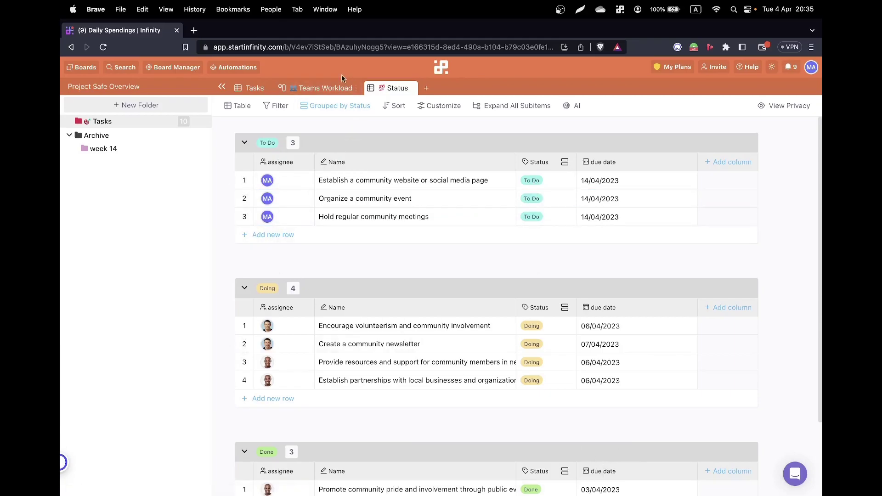
# - In the Teams Workload view, reassign all three To Do cards together to the assignee of "Create a community newsletter"
pyautogui.click(329, 89)
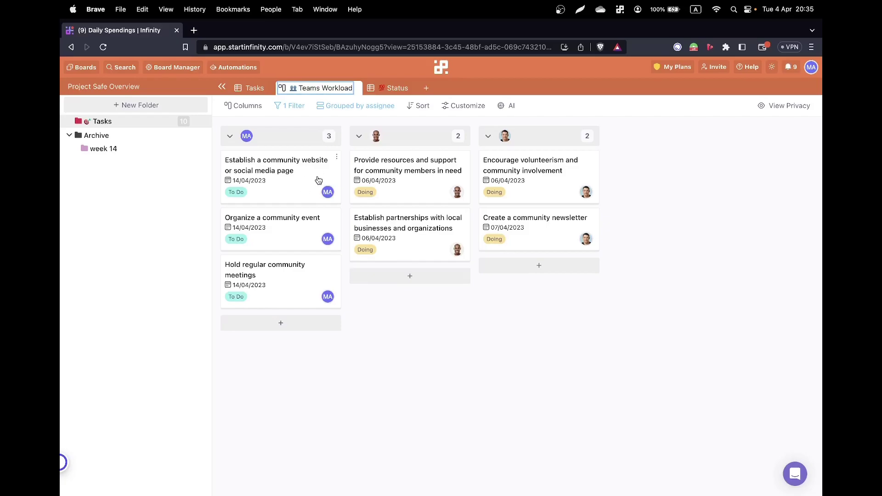
pyautogui.click(318, 180)
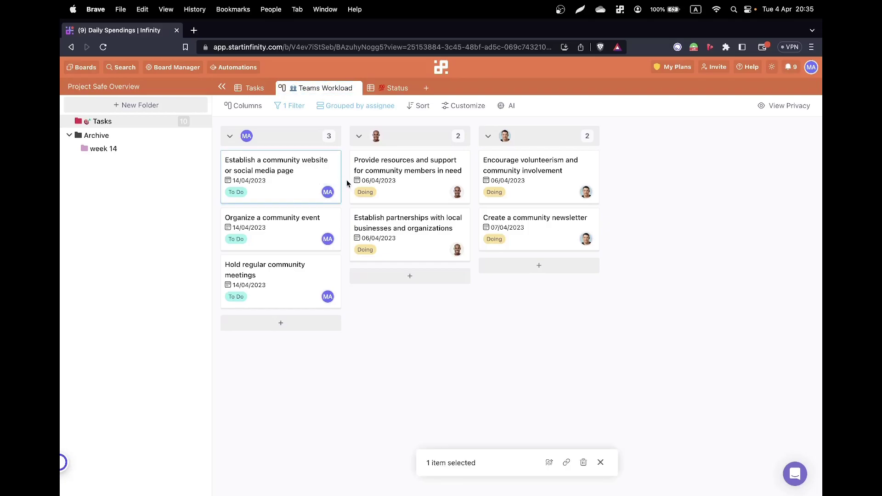
pyautogui.keyDown('shift'); pyautogui.click(300, 298); pyautogui.keyUp('shift')
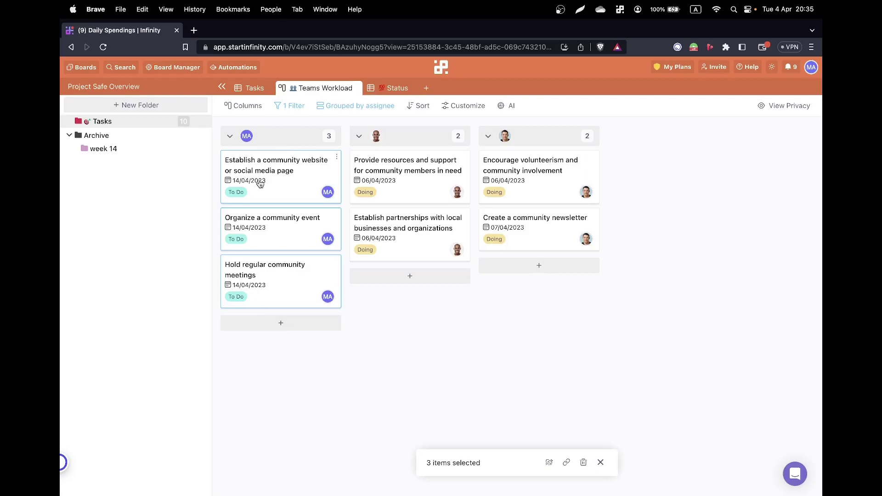
pyautogui.moveTo(309, 180); pyautogui.dragTo(566, 172)
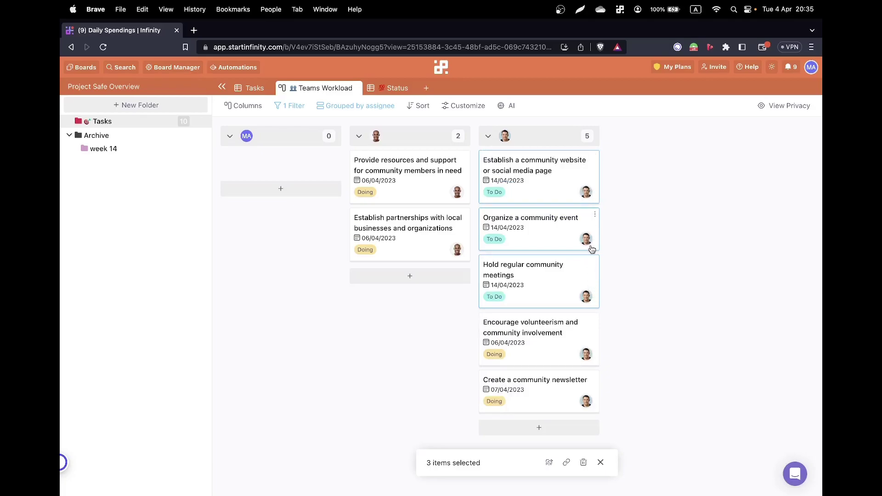
pyautogui.click(650, 380)
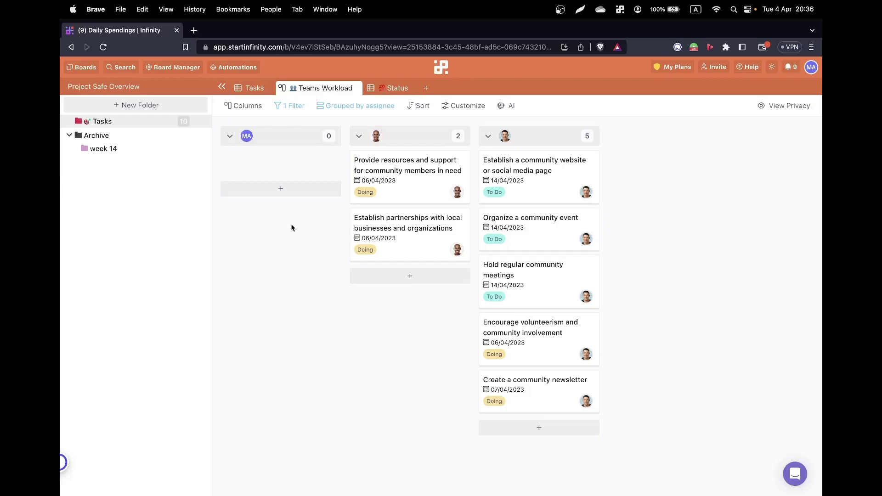
# - Move the three Done tasks from the Tasks view into the Archive's week 14 folder and open that folder
pyautogui.click(250, 90)
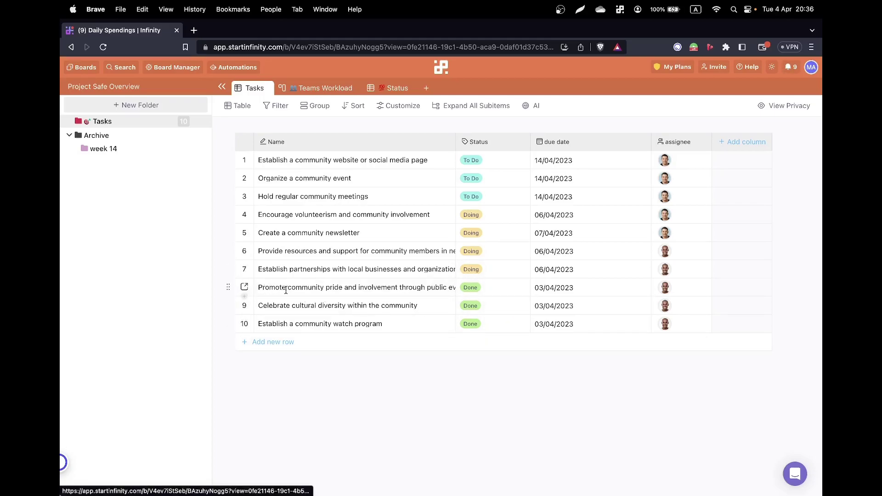
pyautogui.click(244, 288)
pyautogui.click(244, 306)
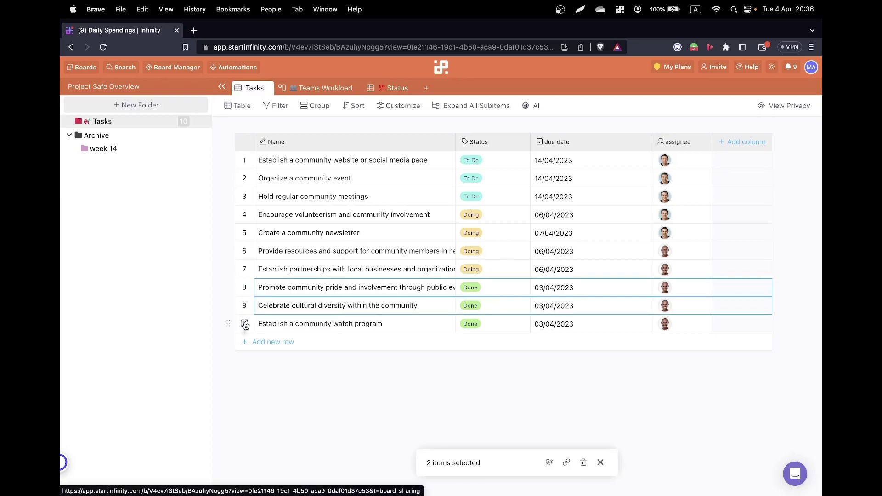
pyautogui.click(245, 324)
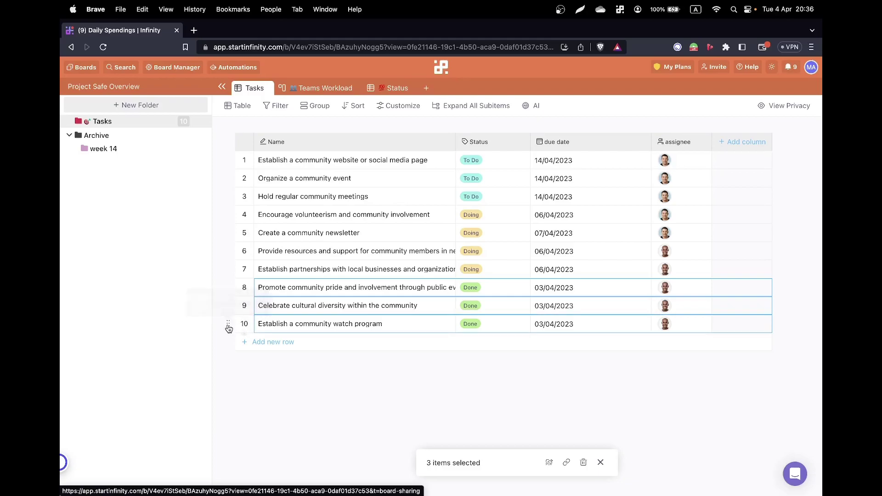
pyautogui.moveTo(228, 328); pyautogui.dragTo(119, 152)
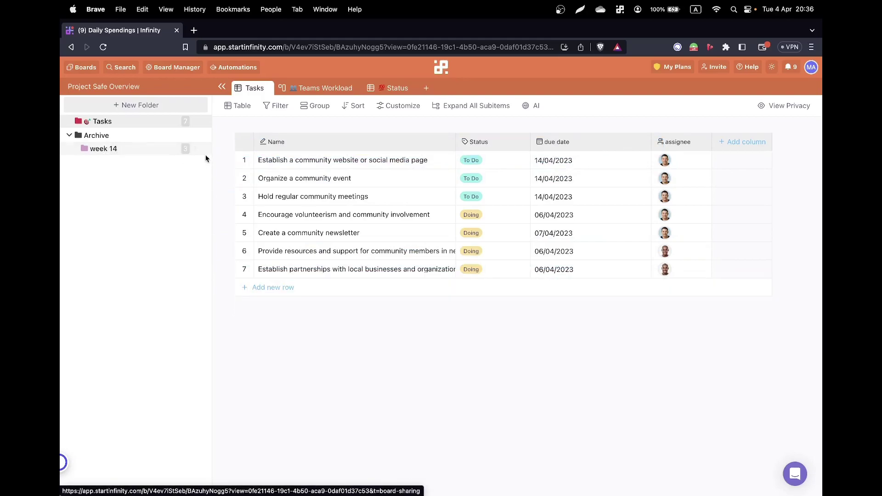
pyautogui.click(142, 155)
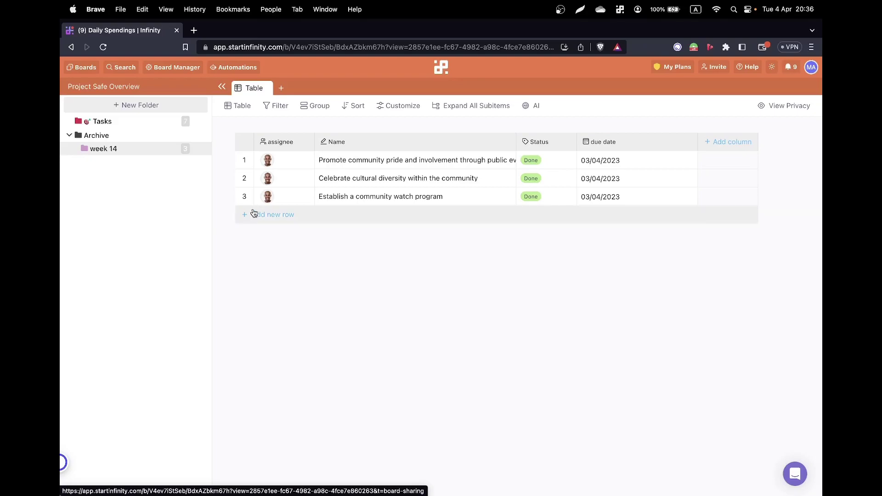
pyautogui.click(245, 161)
pyautogui.click(244, 178)
pyautogui.click(244, 197)
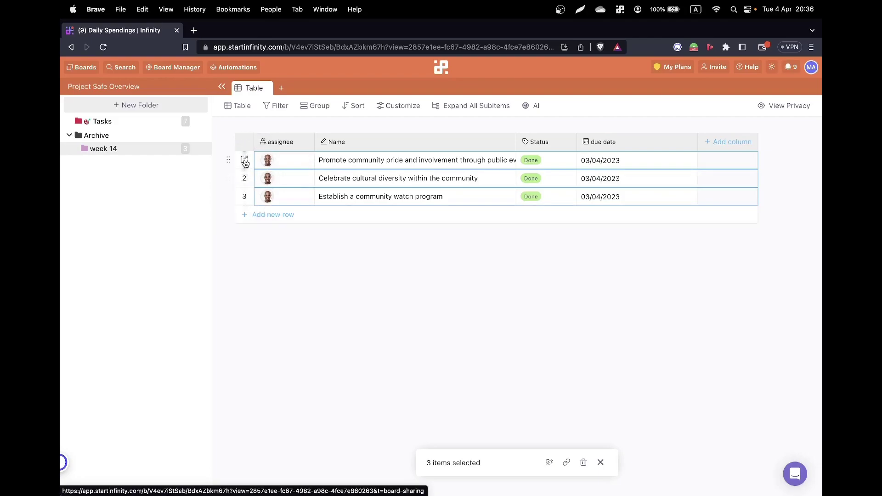
pyautogui.press('Escape')
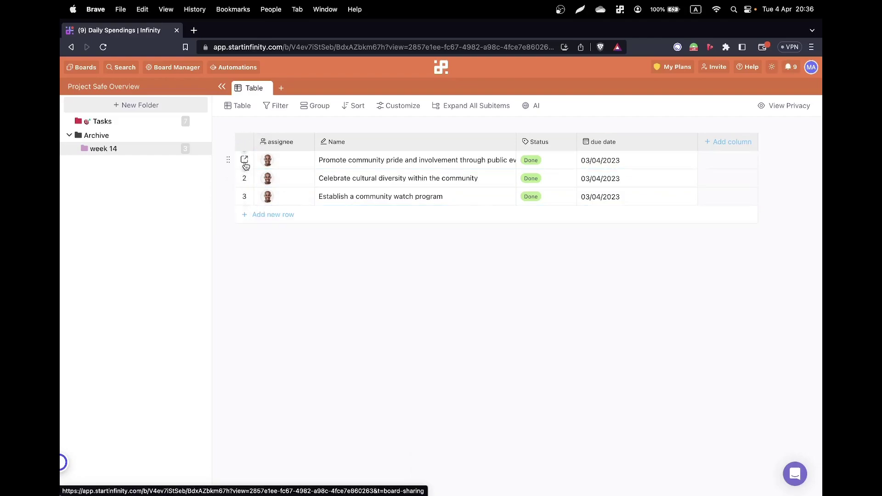
# - Export all three tasks in the week 14 folder and clear the selection
pyautogui.click(244, 161)
pyautogui.keyDown('shift'); pyautogui.click(244, 197); pyautogui.keyUp('shift')
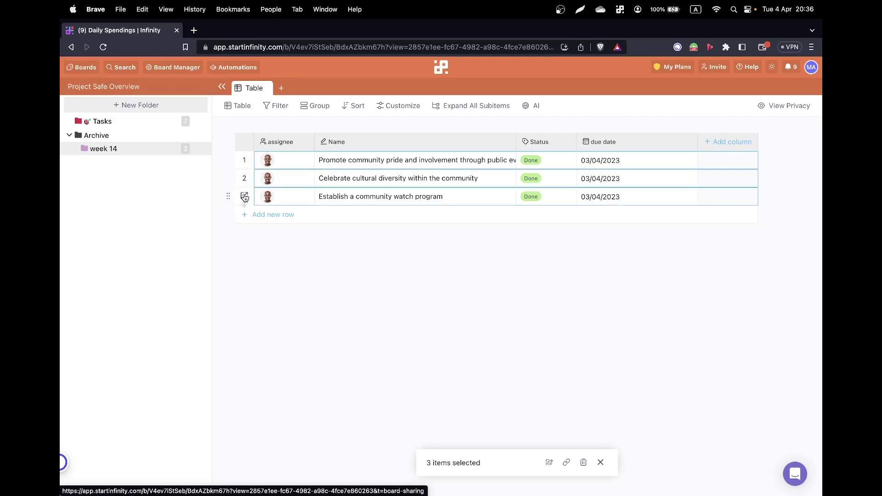
pyautogui.click(550, 465)
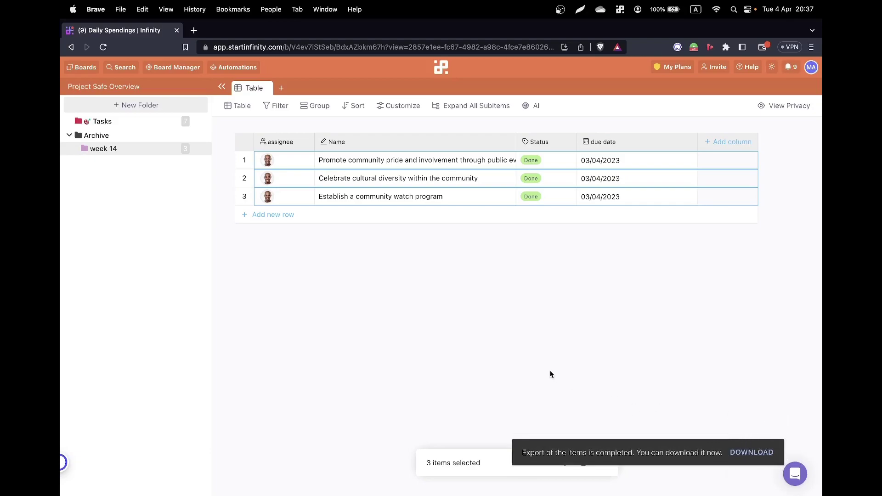
pyautogui.press('Escape')
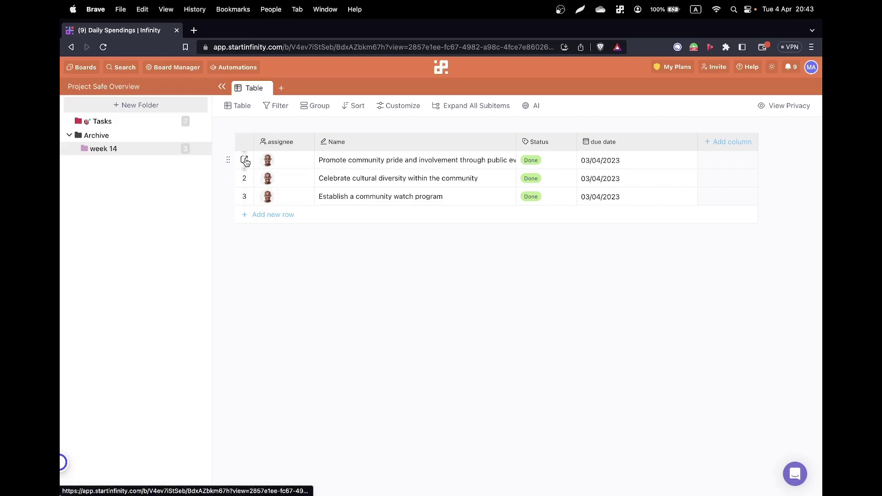
# - Delete all three tasks from the week 14 folder in one bulk action
pyautogui.click(244, 160)
pyautogui.keyDown('shift'); pyautogui.click(244, 197); pyautogui.keyUp('shift')
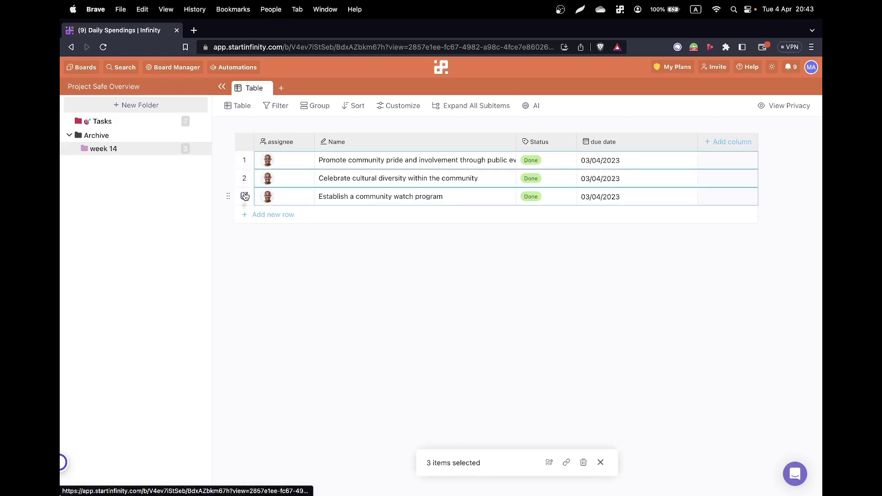
pyautogui.click(583, 463)
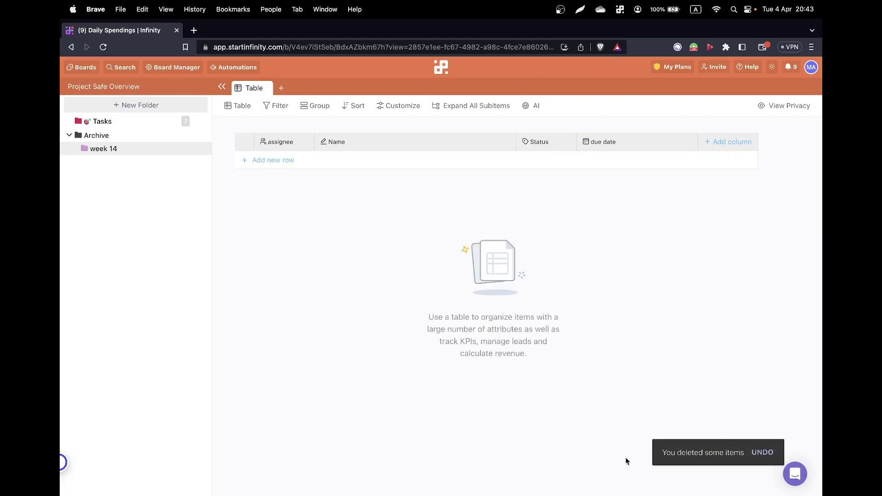